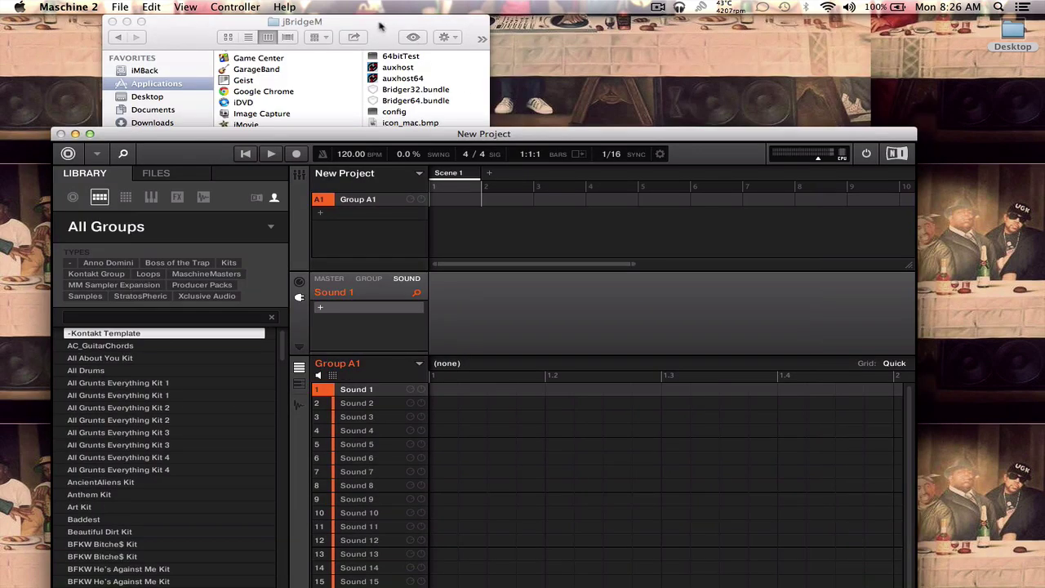
Step: Bring the Finder window showing the jBridgeM folder in front of Maschine 2
{"action": "left_click", "coordinate": [375, 25]}
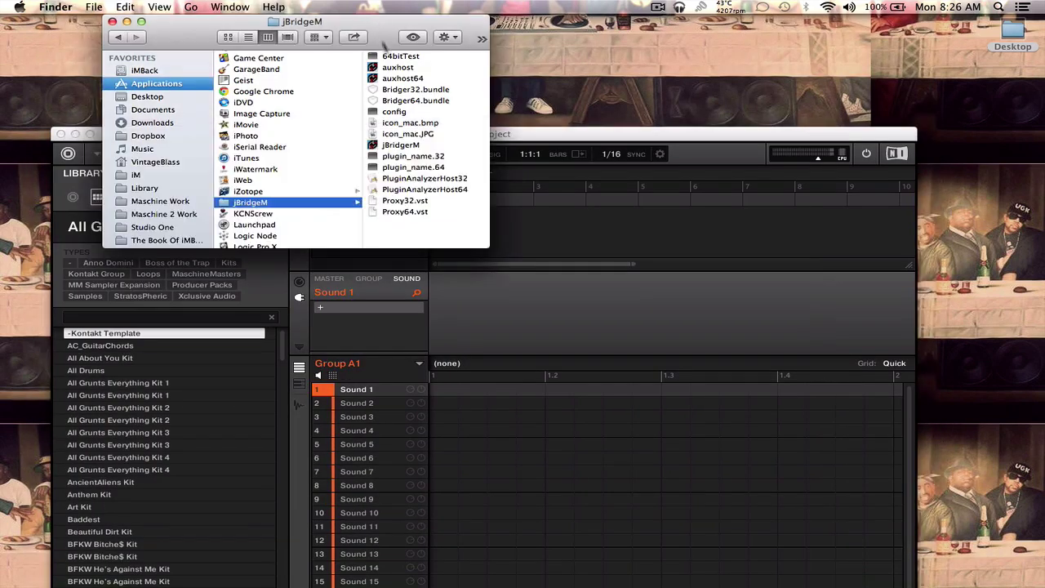
Step: Launch jBridgerM, tick 'Don't scan the directories mentioned above', and return to Maschine 2
{"action": "double_click", "coordinate": [400, 144]}
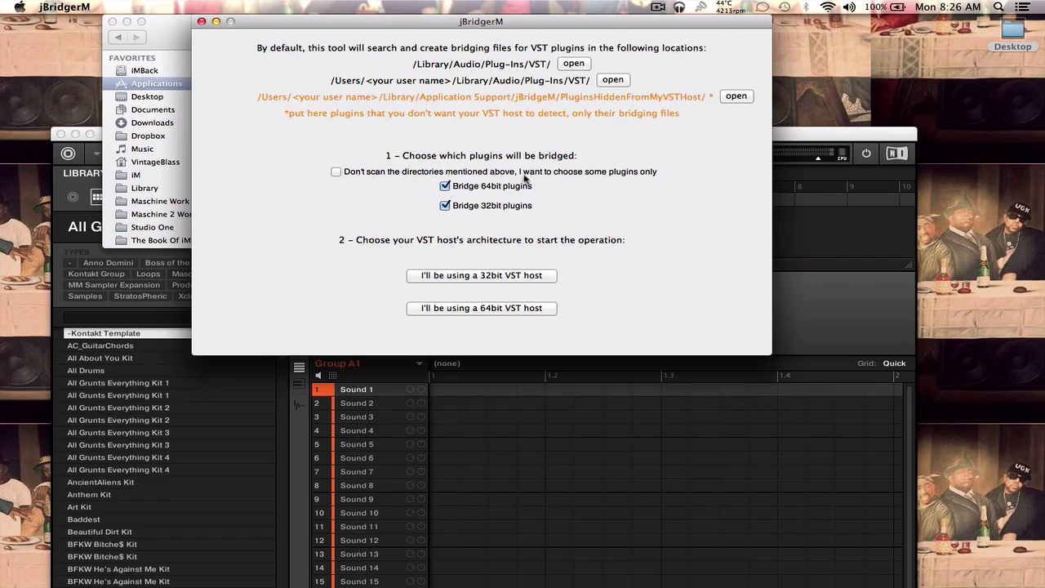
{"action": "left_click", "coordinate": [335, 172]}
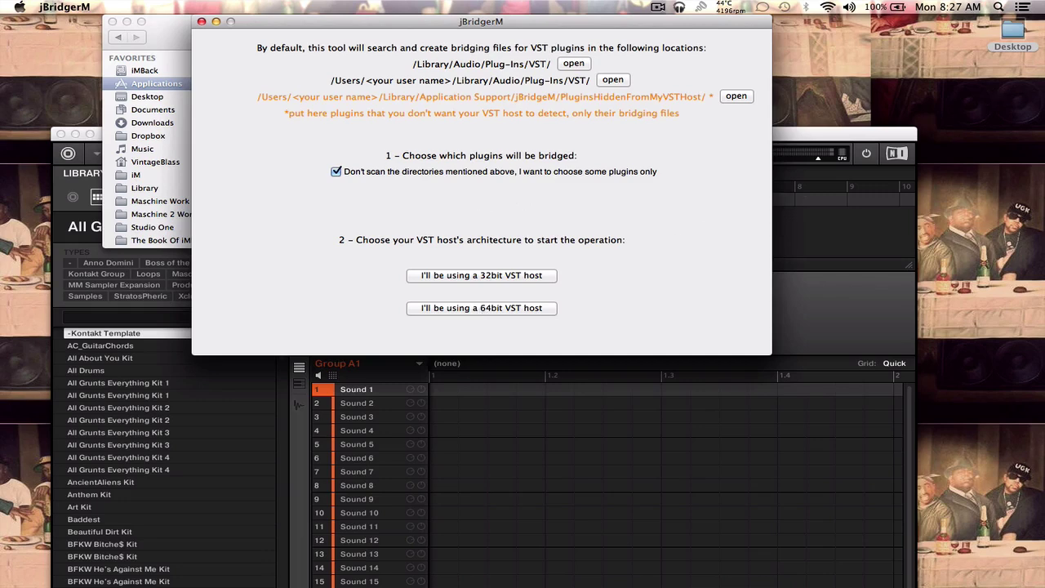
{"action": "left_click", "coordinate": [800, 143]}
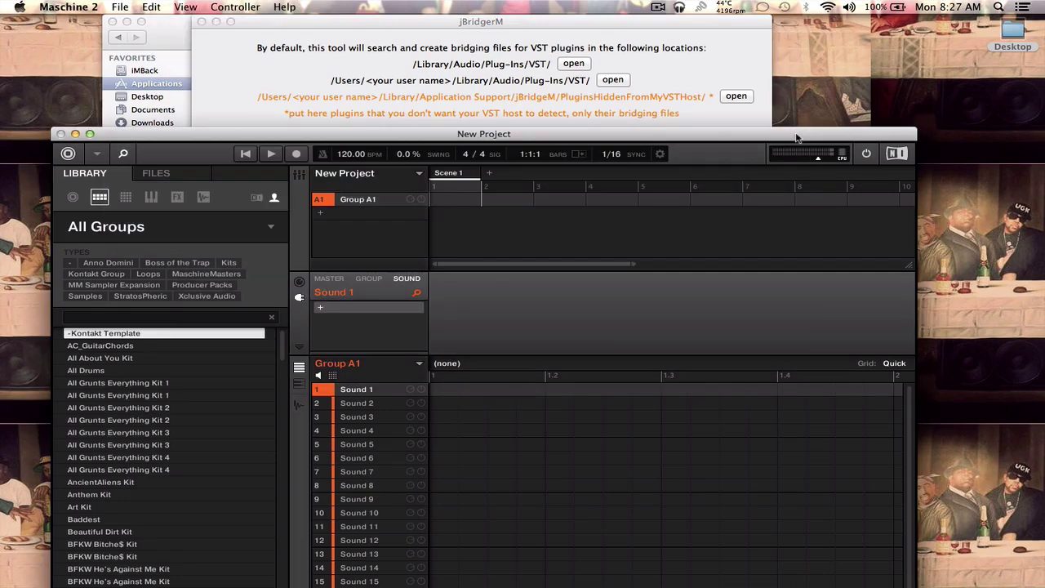
{"action": "left_click", "coordinate": [318, 308]}
{"action": "mouse_move", "coordinate": [382, 208]}
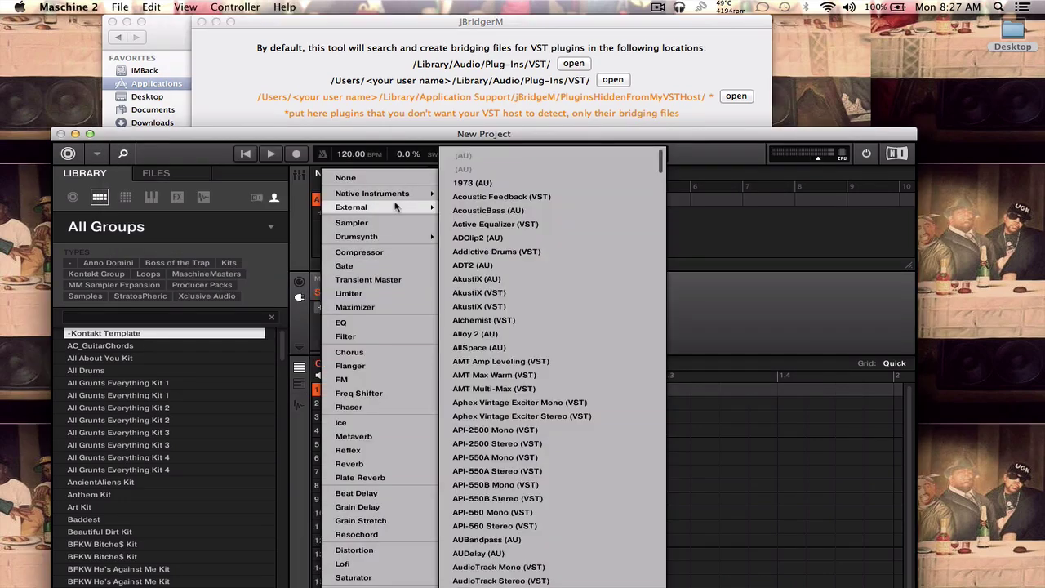
{"action": "scroll", "coordinate": [601, 378], "scroll_direction": "down", "scroll_amount": 10}
{"action": "scroll", "coordinate": [601, 378], "scroll_direction": "down", "scroll_amount": 10}
{"action": "scroll", "coordinate": [601, 378], "scroll_direction": "down", "scroll_amount": 10}
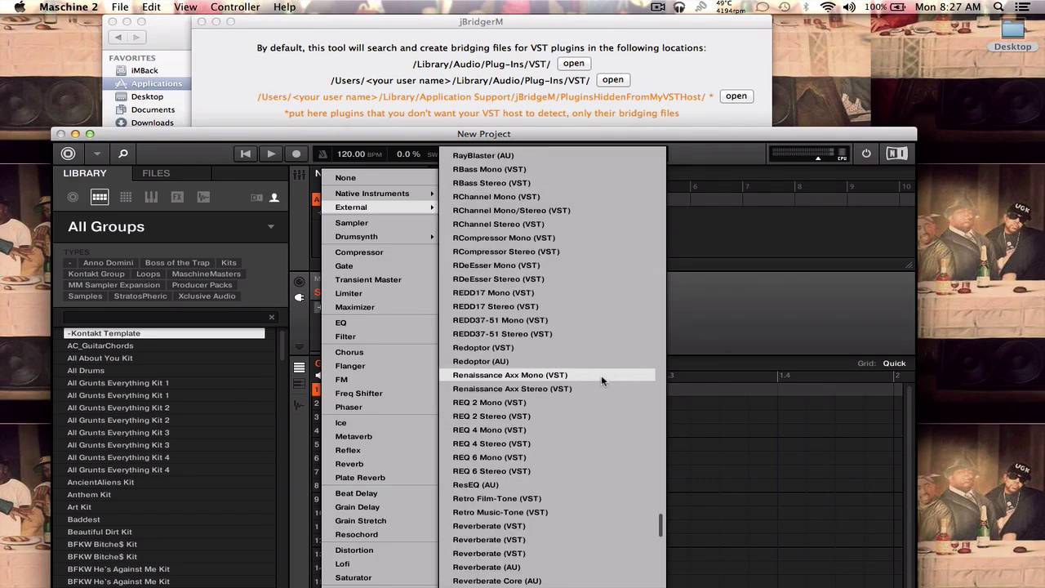
{"action": "scroll", "coordinate": [601, 375], "scroll_direction": "down", "scroll_amount": 5}
{"action": "scroll", "coordinate": [601, 375], "scroll_direction": "down", "scroll_amount": 5}
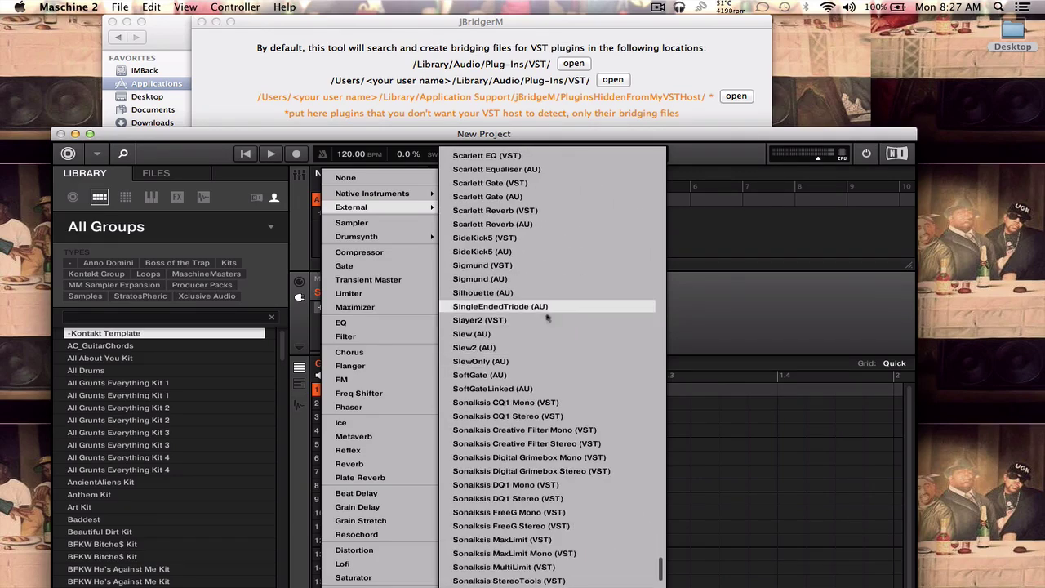
{"action": "scroll", "coordinate": [545, 443], "scroll_direction": "down", "scroll_amount": 5}
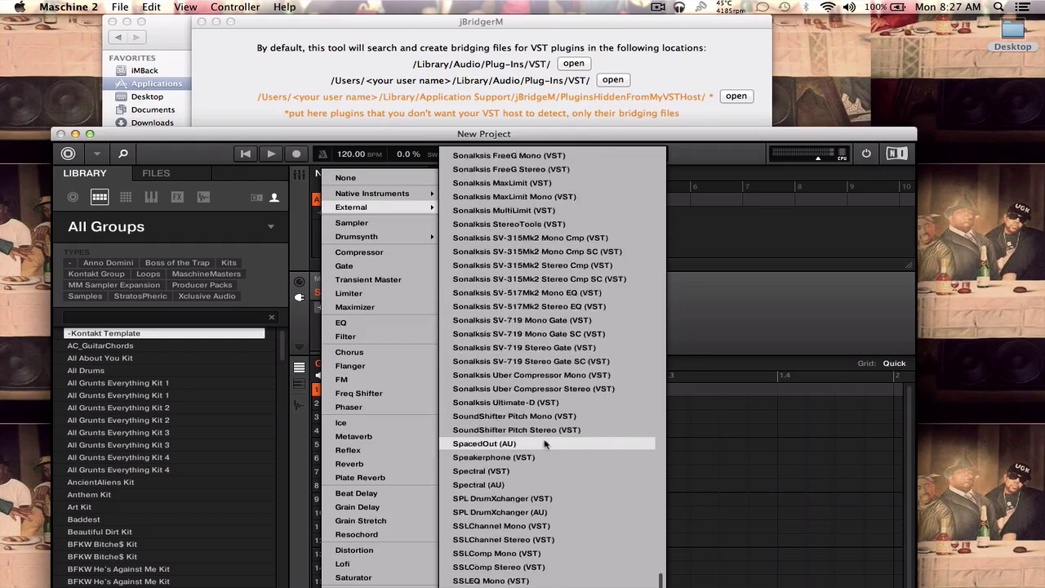
{"action": "scroll", "coordinate": [545, 443], "scroll_direction": "down", "scroll_amount": 3}
{"action": "scroll", "coordinate": [517, 367], "scroll_direction": "down", "scroll_amount": 5}
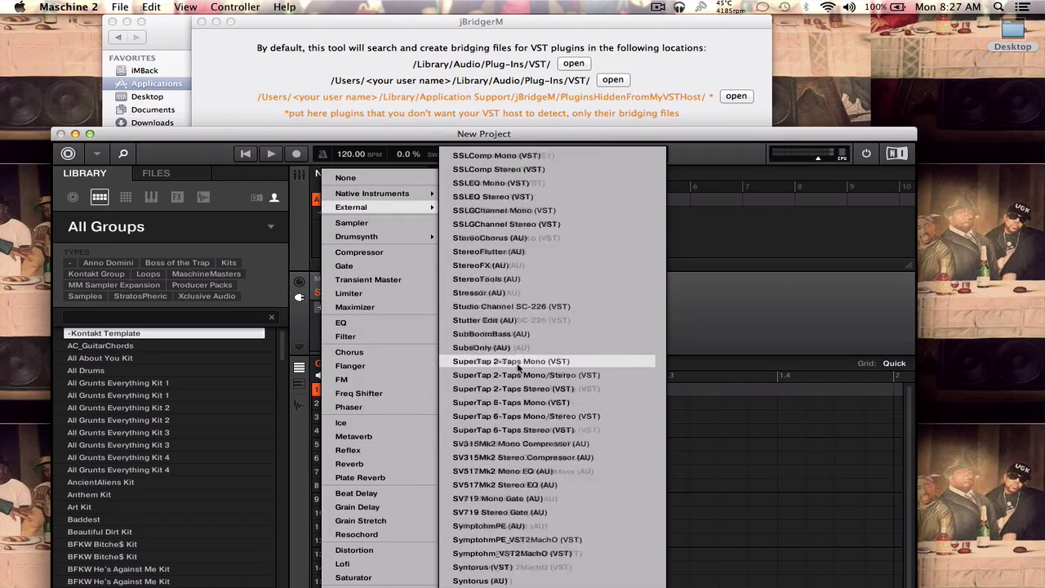
{"action": "scroll", "coordinate": [517, 367], "scroll_direction": "down", "scroll_amount": 5}
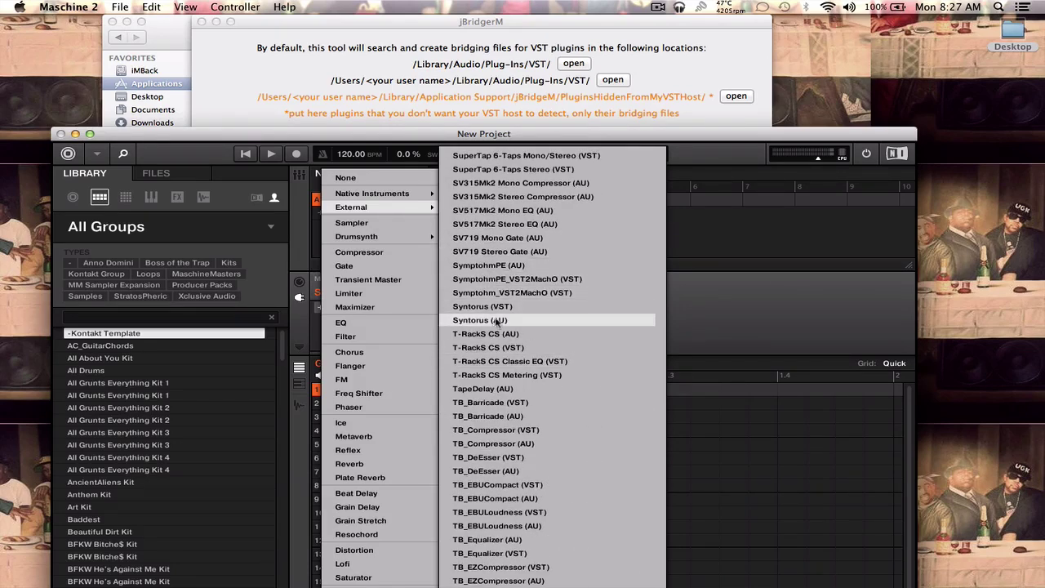
{"action": "left_click", "coordinate": [727, 326]}
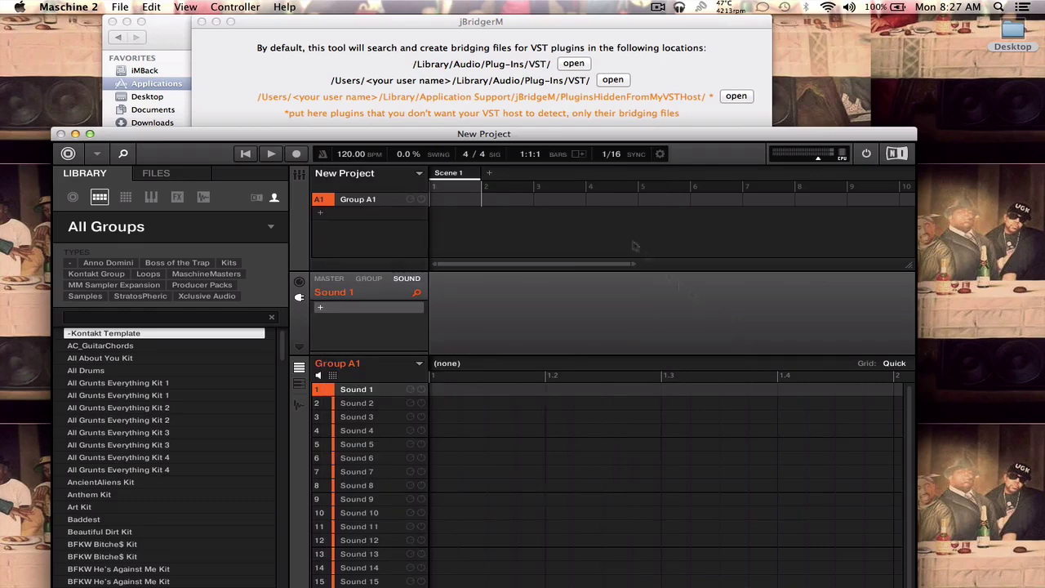
Step: Target a 64-bit VST host in jBridgerM and bridge the Sylenth1.vst plugin
{"action": "left_click", "coordinate": [462, 33]}
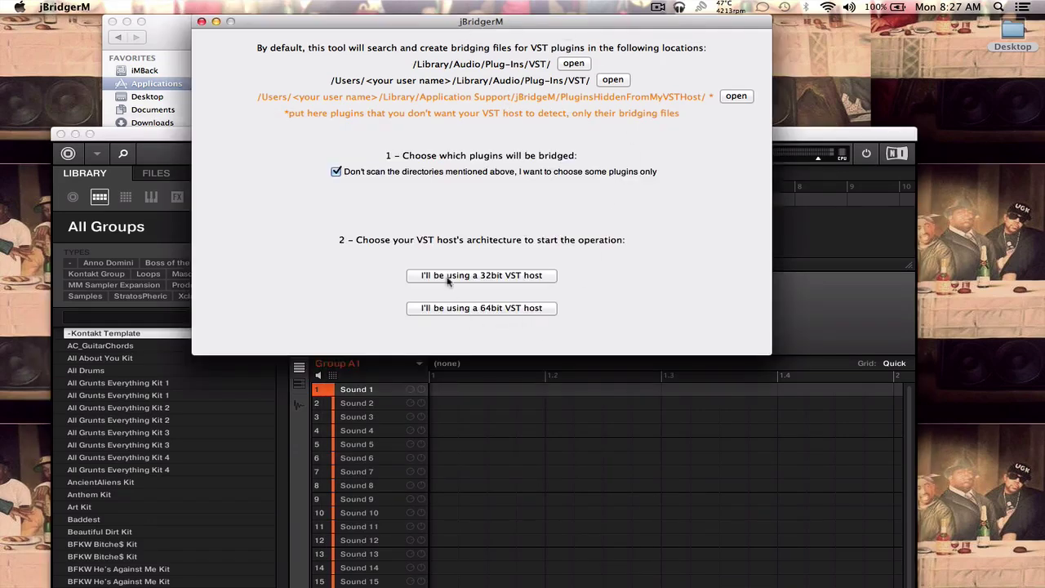
{"action": "left_click", "coordinate": [474, 311]}
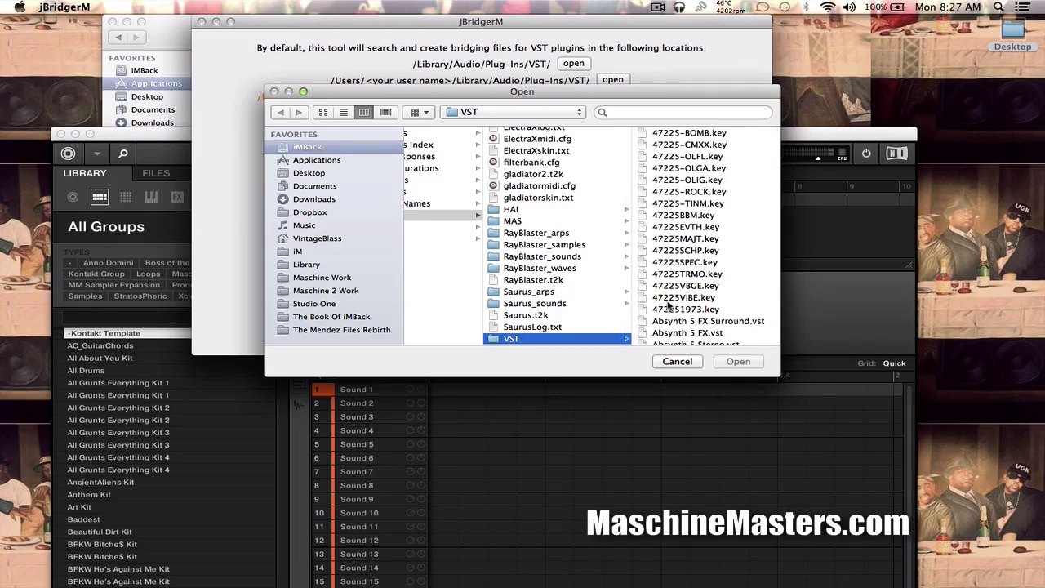
{"action": "scroll", "coordinate": [667, 302], "scroll_direction": "down", "scroll_amount": 5}
{"action": "scroll", "coordinate": [667, 302], "scroll_direction": "down", "scroll_amount": 5}
{"action": "scroll", "coordinate": [667, 303], "scroll_direction": "down", "scroll_amount": 5}
{"action": "scroll", "coordinate": [668, 303], "scroll_direction": "down", "scroll_amount": 5}
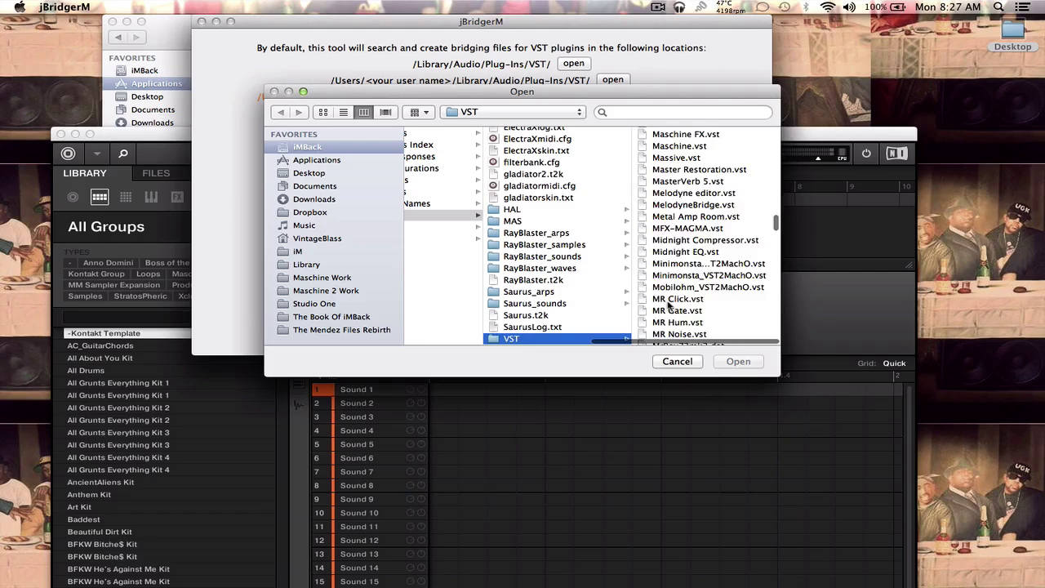
{"action": "scroll", "coordinate": [668, 303], "scroll_direction": "down", "scroll_amount": 5}
{"action": "scroll", "coordinate": [668, 304], "scroll_direction": "down", "scroll_amount": 5}
{"action": "scroll", "coordinate": [668, 303], "scroll_direction": "down", "scroll_amount": 5}
{"action": "scroll", "coordinate": [668, 304], "scroll_direction": "down", "scroll_amount": 5}
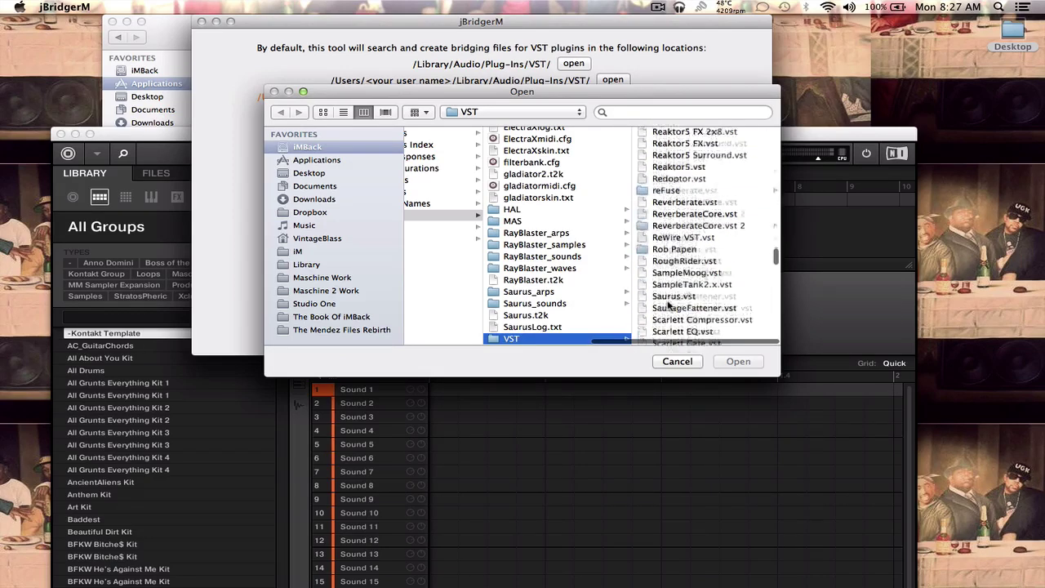
{"action": "scroll", "coordinate": [668, 304], "scroll_direction": "down", "scroll_amount": 5}
{"action": "left_click", "coordinate": [668, 227]}
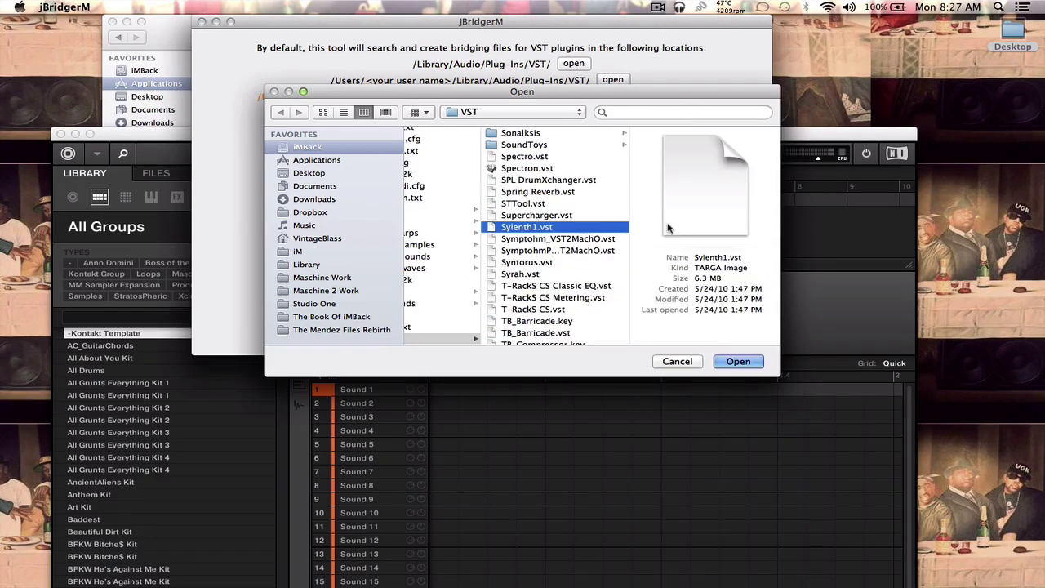
{"action": "left_click", "coordinate": [738, 362]}
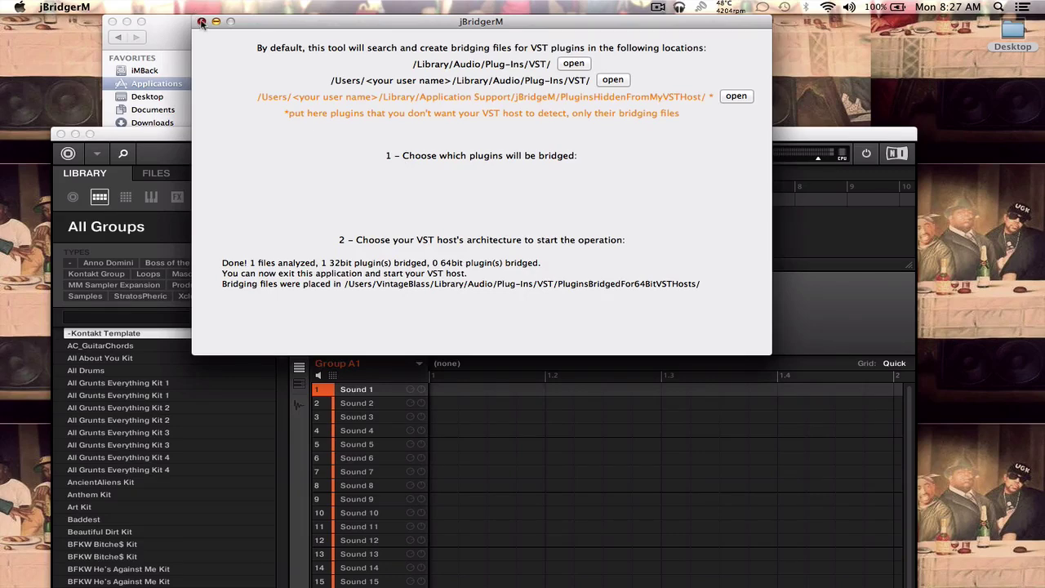
Step: Close jBridgerM and the jBridgeM folder, quit Maschine 2, and relaunch it from the Dock
{"action": "left_click", "coordinate": [202, 23]}
{"action": "left_click_drag", "start_coordinate": [325, 136], "coordinate": [309, 67]}
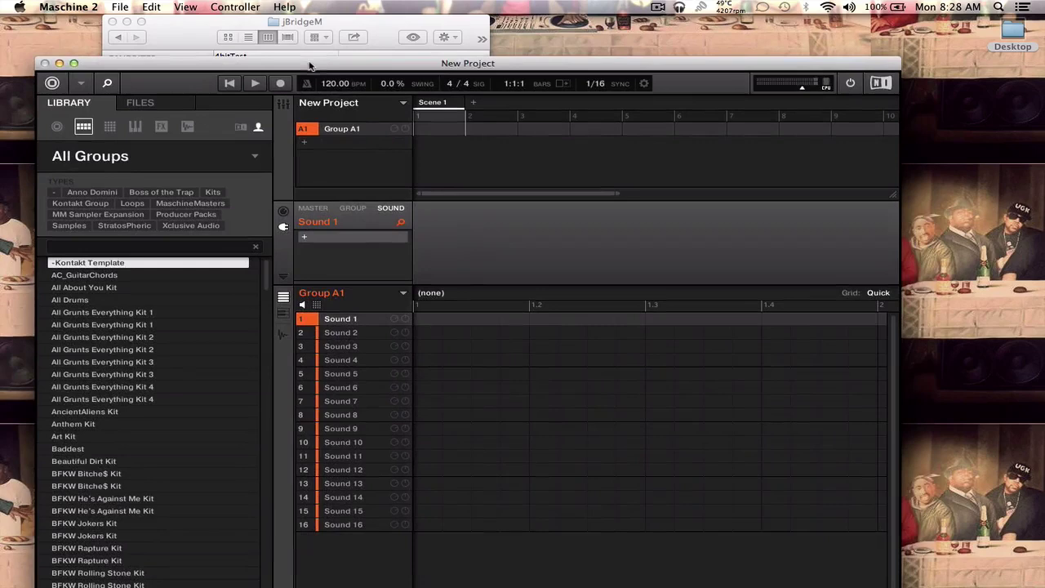
{"action": "left_click", "coordinate": [68, 6]}
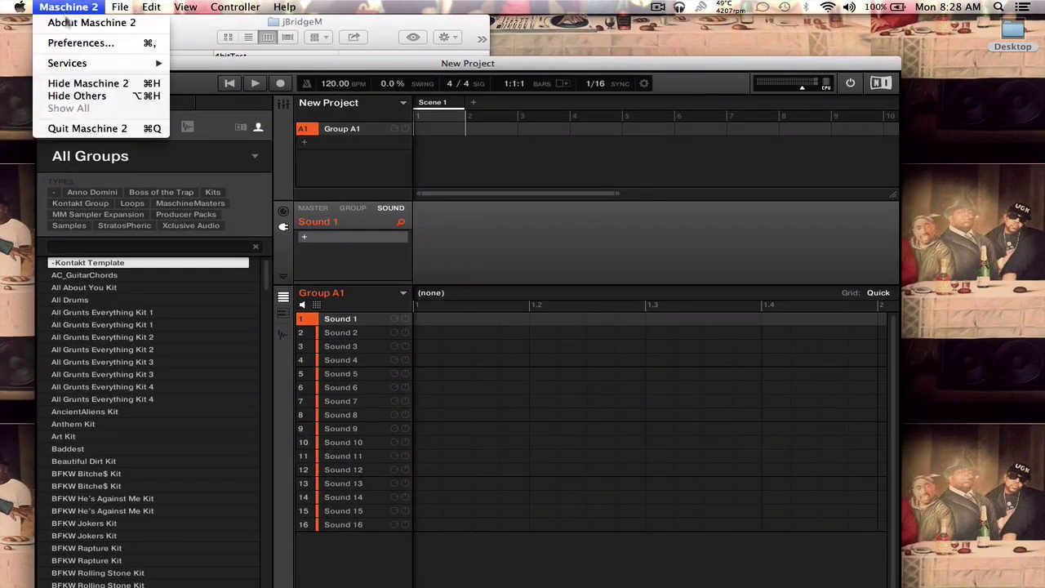
{"action": "left_click", "coordinate": [87, 128]}
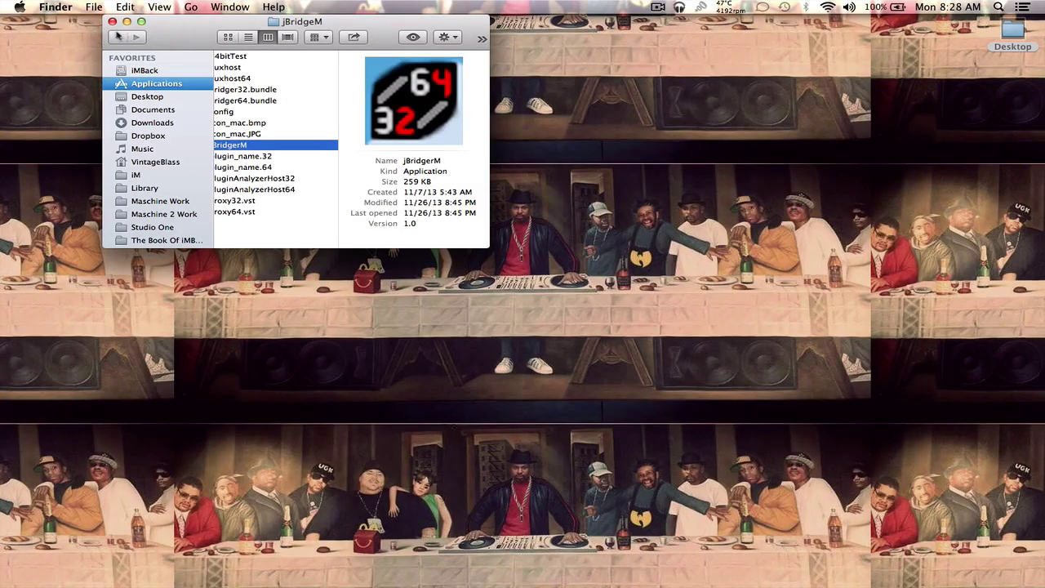
{"action": "left_click", "coordinate": [112, 21]}
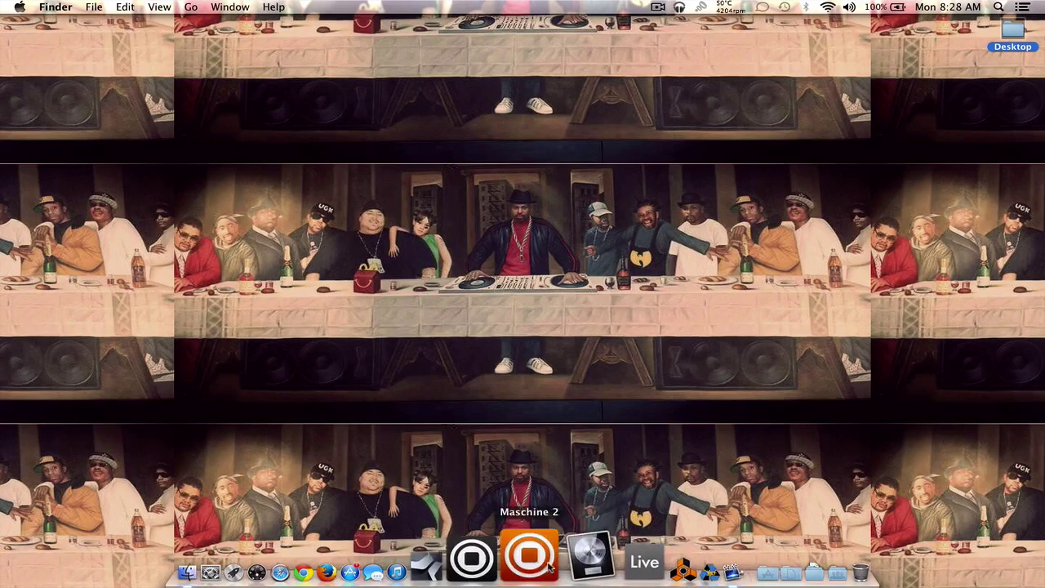
{"action": "left_click", "coordinate": [545, 557]}
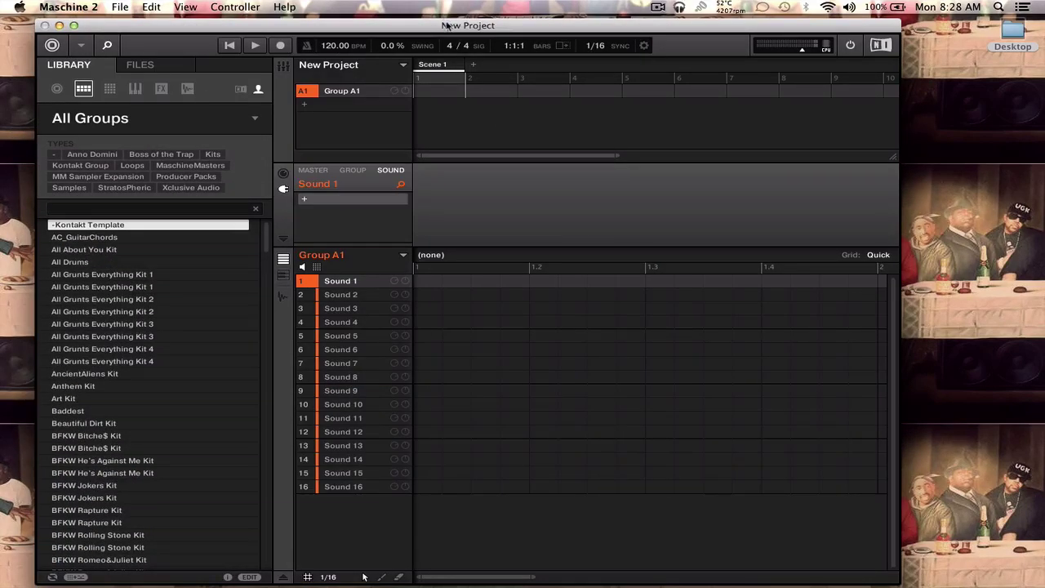
{"action": "left_click_drag", "start_coordinate": [447, 16], "coordinate": [474, 17]}
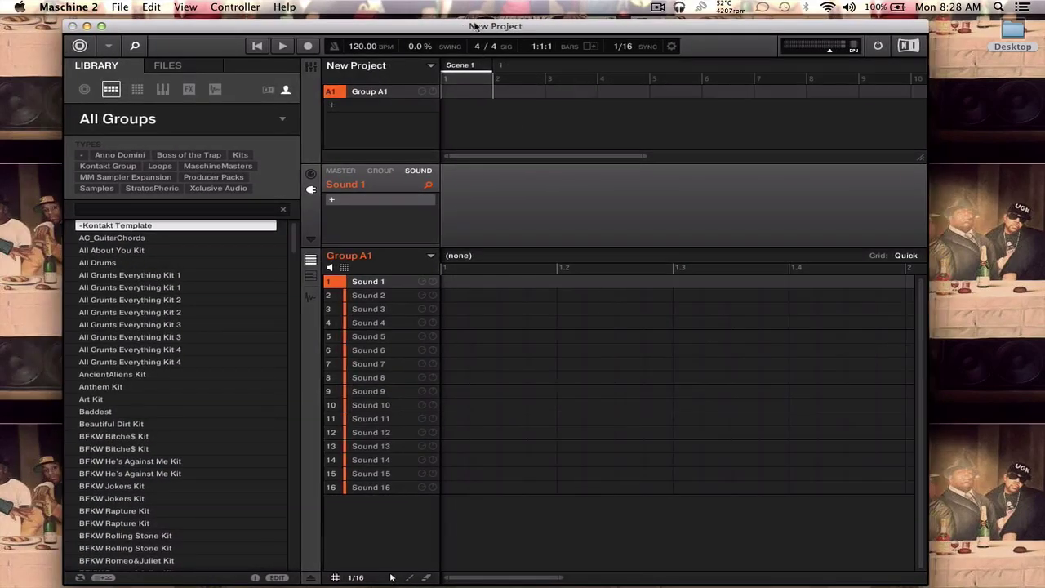
{"action": "left_click", "coordinate": [331, 202]}
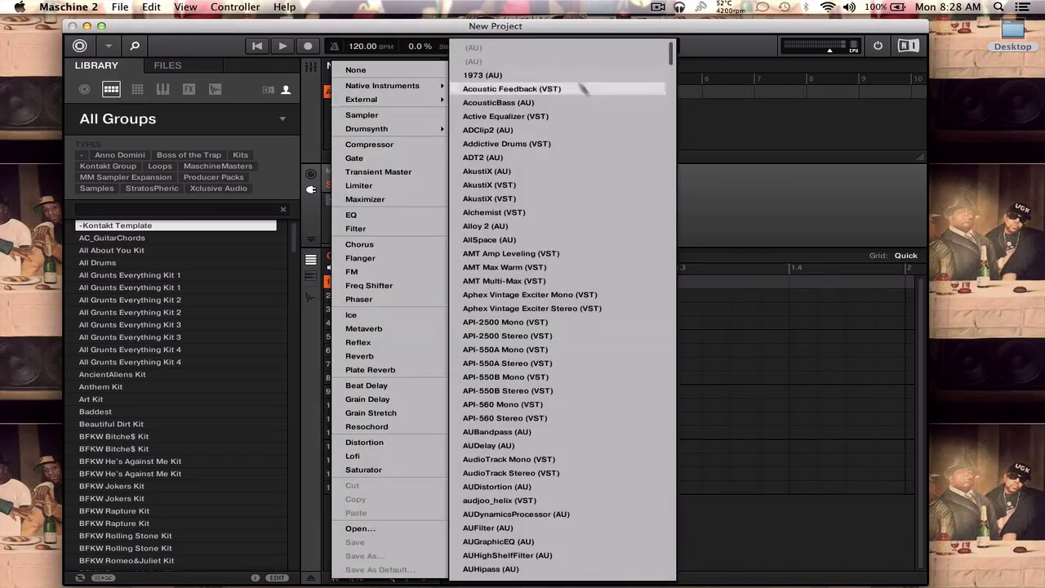
{"action": "scroll", "coordinate": [575, 337], "scroll_direction": "down", "scroll_amount": 10}
{"action": "scroll", "coordinate": [575, 336], "scroll_direction": "down", "scroll_amount": 10}
{"action": "scroll", "coordinate": [575, 336], "scroll_direction": "down", "scroll_amount": 5}
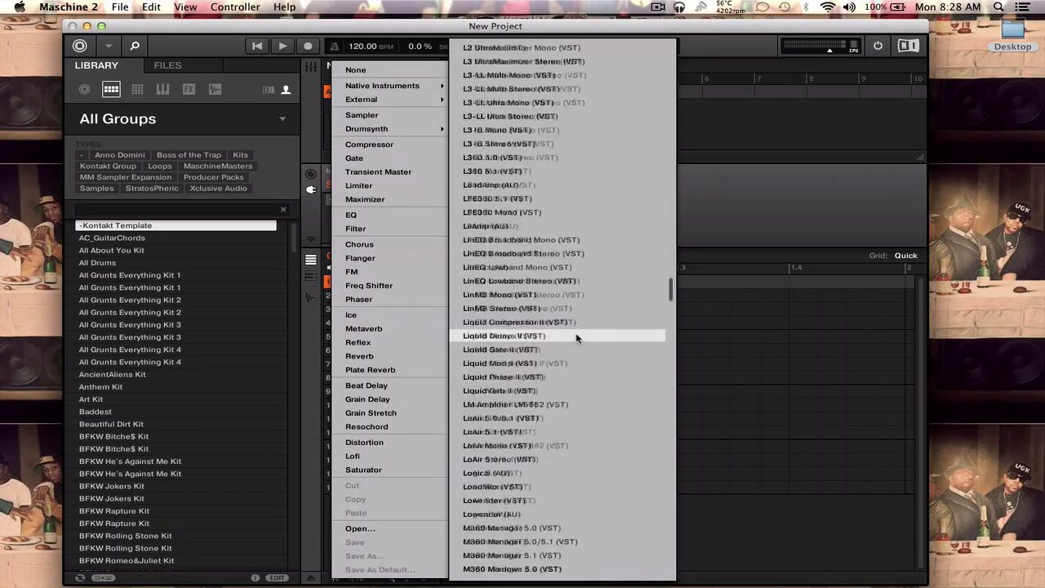
{"action": "scroll", "coordinate": [576, 337], "scroll_direction": "down", "scroll_amount": 5}
{"action": "scroll", "coordinate": [576, 337], "scroll_direction": "down", "scroll_amount": 5}
{"action": "scroll", "coordinate": [575, 336], "scroll_direction": "down", "scroll_amount": 5}
{"action": "scroll", "coordinate": [575, 336], "scroll_direction": "down", "scroll_amount": 5}
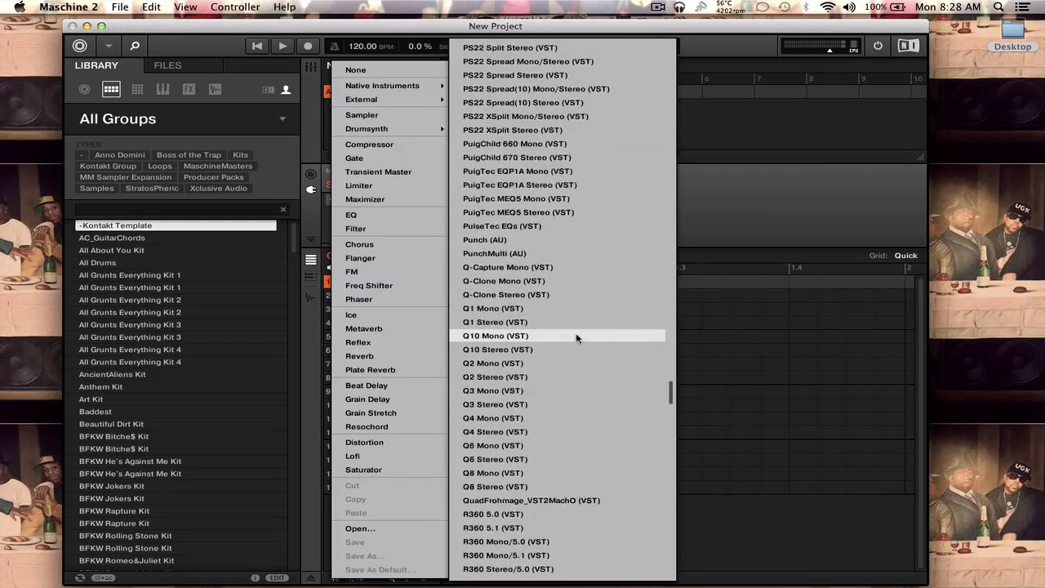
{"action": "scroll", "coordinate": [575, 337], "scroll_direction": "down", "scroll_amount": 5}
{"action": "scroll", "coordinate": [575, 336], "scroll_direction": "down", "scroll_amount": 5}
{"action": "scroll", "coordinate": [576, 336], "scroll_direction": "down", "scroll_amount": 5}
{"action": "scroll", "coordinate": [575, 336], "scroll_direction": "down", "scroll_amount": 5}
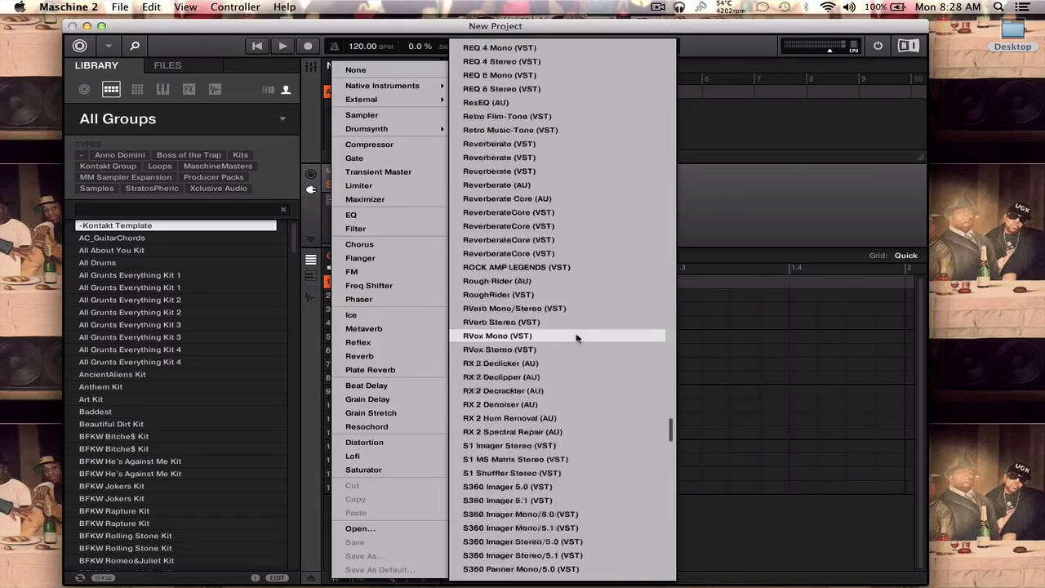
{"action": "scroll", "coordinate": [576, 336], "scroll_direction": "down", "scroll_amount": 5}
{"action": "scroll", "coordinate": [576, 337], "scroll_direction": "down", "scroll_amount": 5}
{"action": "scroll", "coordinate": [576, 336], "scroll_direction": "down", "scroll_amount": 5}
{"action": "scroll", "coordinate": [576, 337], "scroll_direction": "down", "scroll_amount": 5}
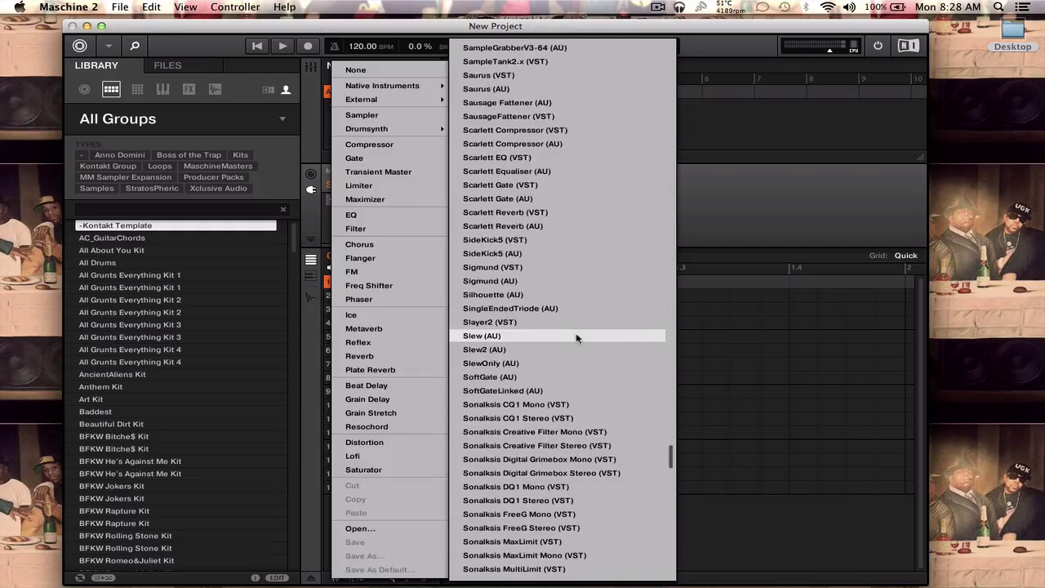
{"action": "scroll", "coordinate": [576, 337], "scroll_direction": "down", "scroll_amount": 5}
{"action": "scroll", "coordinate": [575, 336], "scroll_direction": "down", "scroll_amount": 5}
{"action": "key", "text": "Escape"}
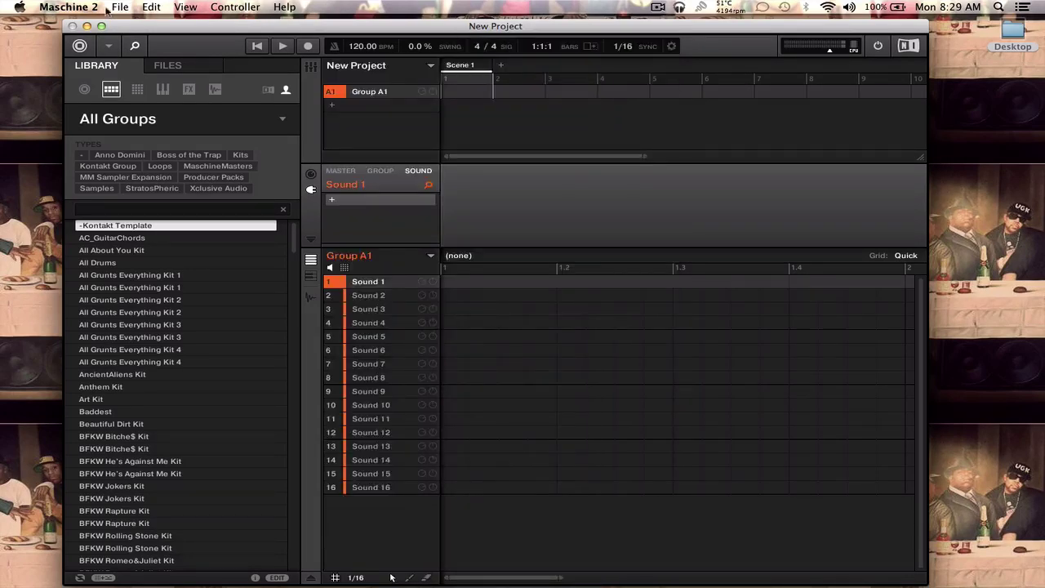
Step: Open the Plug-ins page of Maschine 2's Preferences
{"action": "left_click", "coordinate": [90, 7]}
{"action": "left_click", "coordinate": [82, 42]}
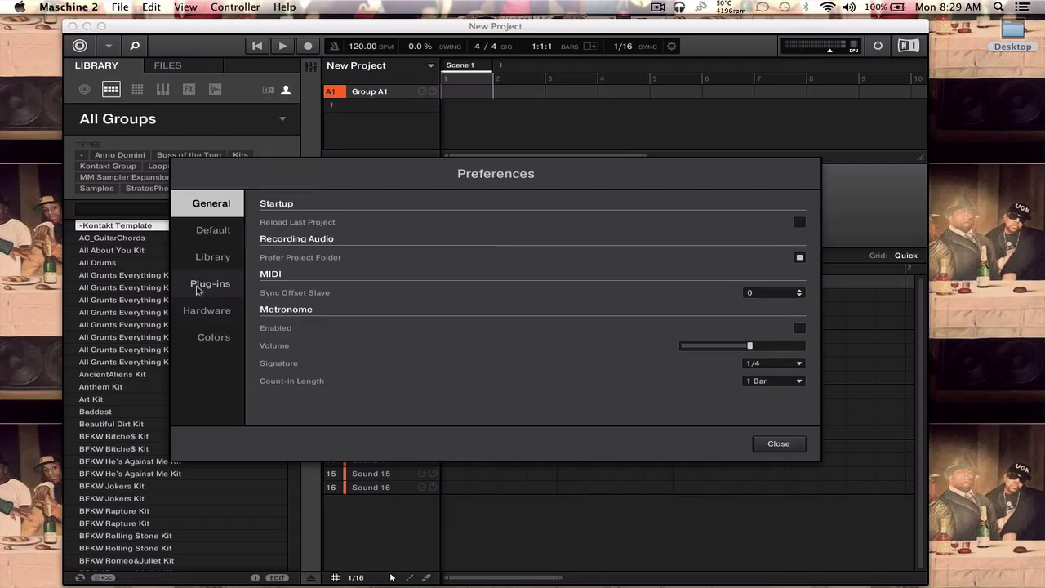
{"action": "left_click", "coordinate": [211, 283]}
Step: Tick Sylenth1 (VST) in the plug-in Manager list and close Preferences to rescan
{"action": "scroll", "coordinate": [398, 293], "scroll_direction": "down", "scroll_amount": 5}
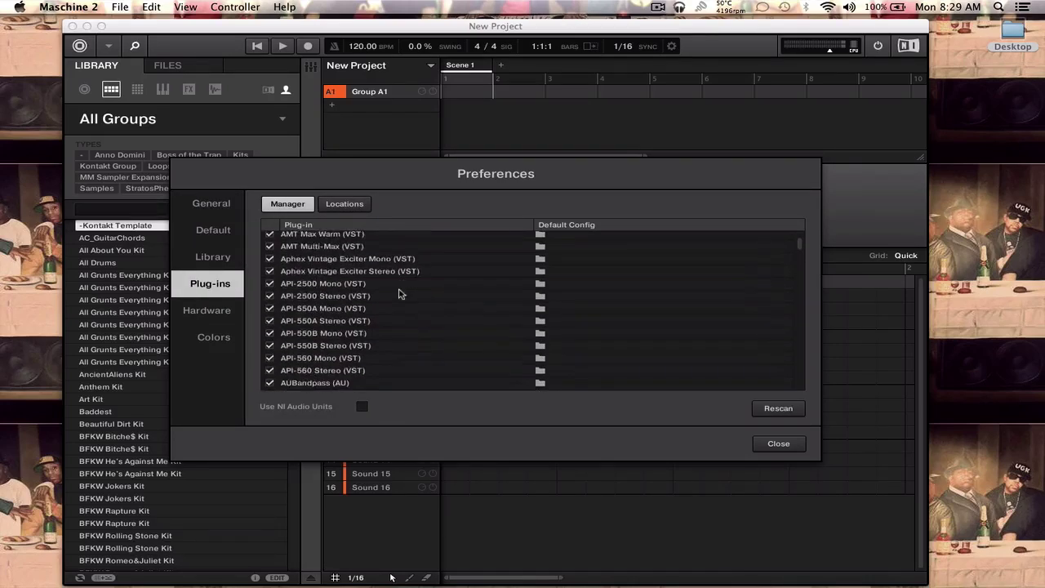
{"action": "scroll", "coordinate": [400, 292], "scroll_direction": "down", "scroll_amount": 3}
{"action": "scroll", "coordinate": [400, 293], "scroll_direction": "down", "scroll_amount": 3}
{"action": "scroll", "coordinate": [401, 293], "scroll_direction": "down", "scroll_amount": 3}
{"action": "scroll", "coordinate": [400, 293], "scroll_direction": "down", "scroll_amount": 3}
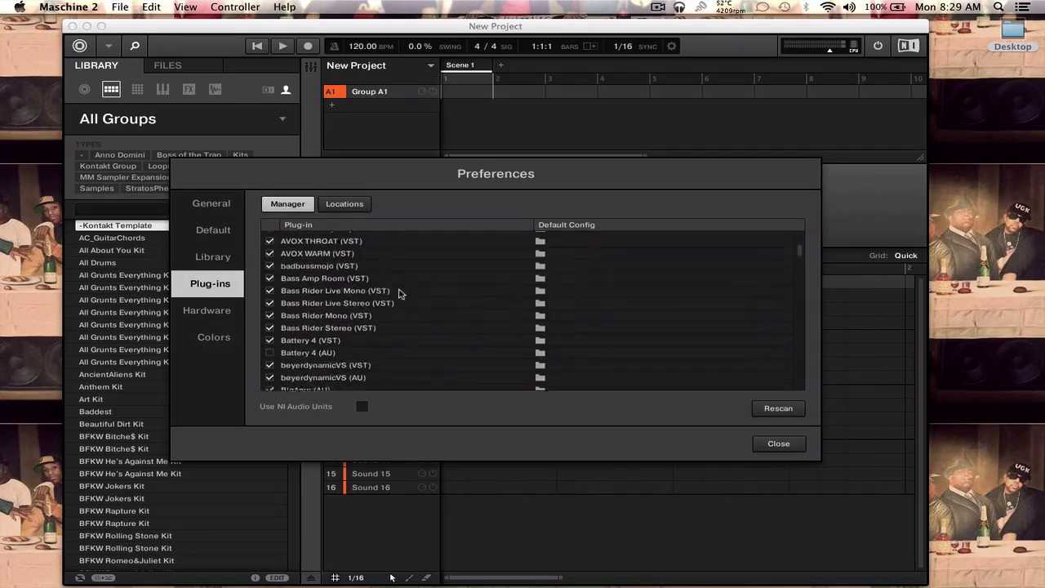
{"action": "scroll", "coordinate": [400, 293], "scroll_direction": "down", "scroll_amount": 3}
{"action": "scroll", "coordinate": [400, 294], "scroll_direction": "down", "scroll_amount": 3}
{"action": "scroll", "coordinate": [400, 293], "scroll_direction": "down", "scroll_amount": 3}
{"action": "scroll", "coordinate": [400, 293], "scroll_direction": "down", "scroll_amount": 3}
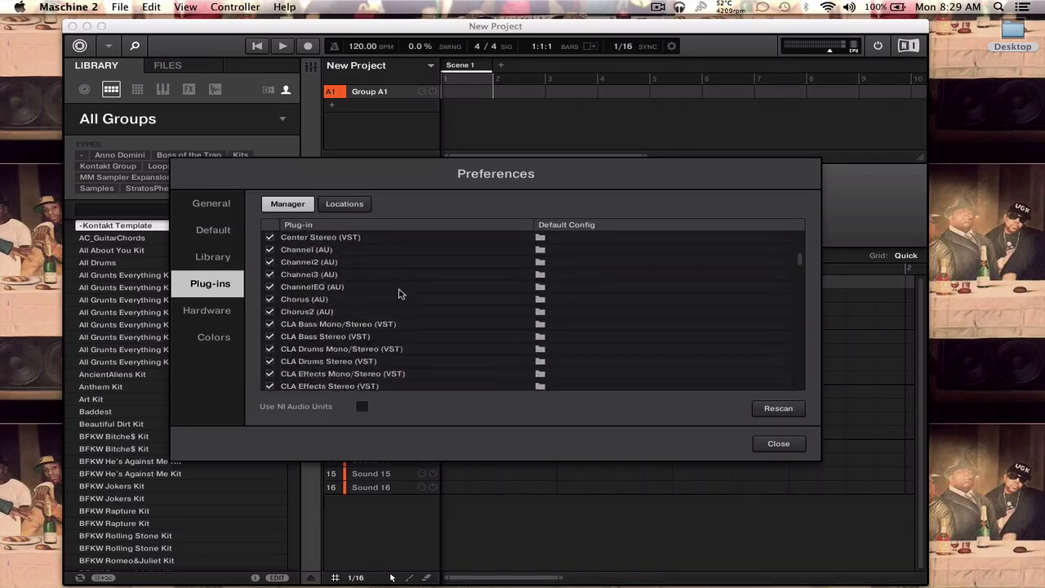
{"action": "scroll", "coordinate": [400, 293], "scroll_direction": "down", "scroll_amount": 3}
{"action": "scroll", "coordinate": [400, 293], "scroll_direction": "down", "scroll_amount": 20}
{"action": "scroll", "coordinate": [400, 292], "scroll_direction": "up", "scroll_amount": 2}
{"action": "scroll", "coordinate": [400, 292], "scroll_direction": "up", "scroll_amount": 1}
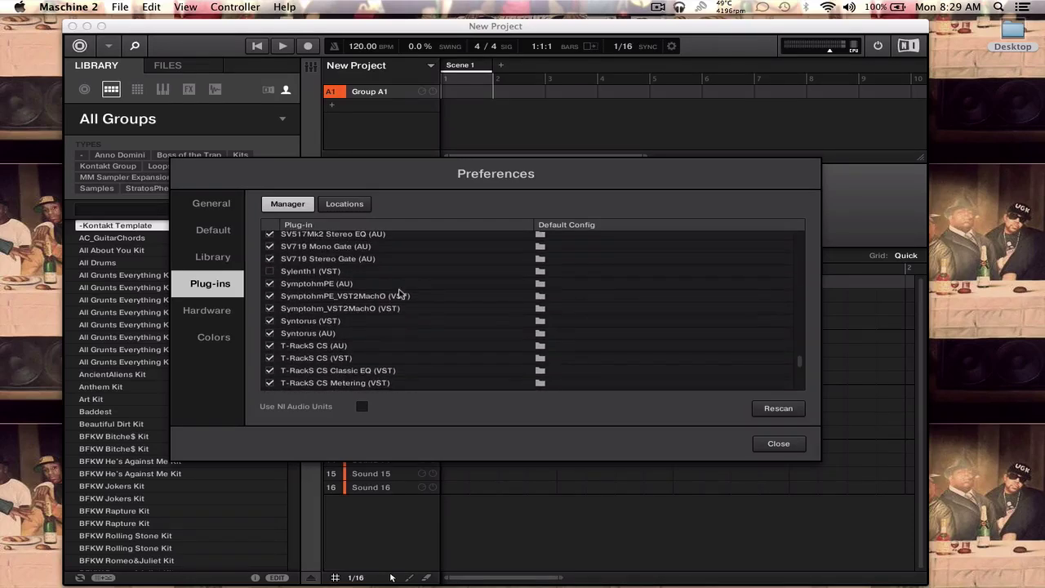
{"action": "left_click", "coordinate": [271, 272]}
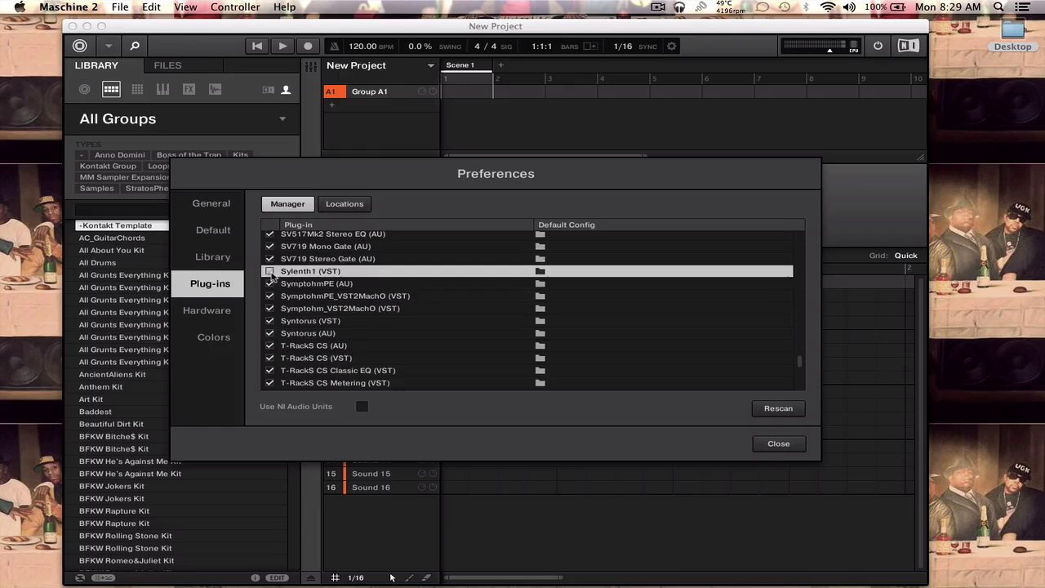
{"action": "left_click", "coordinate": [771, 444]}
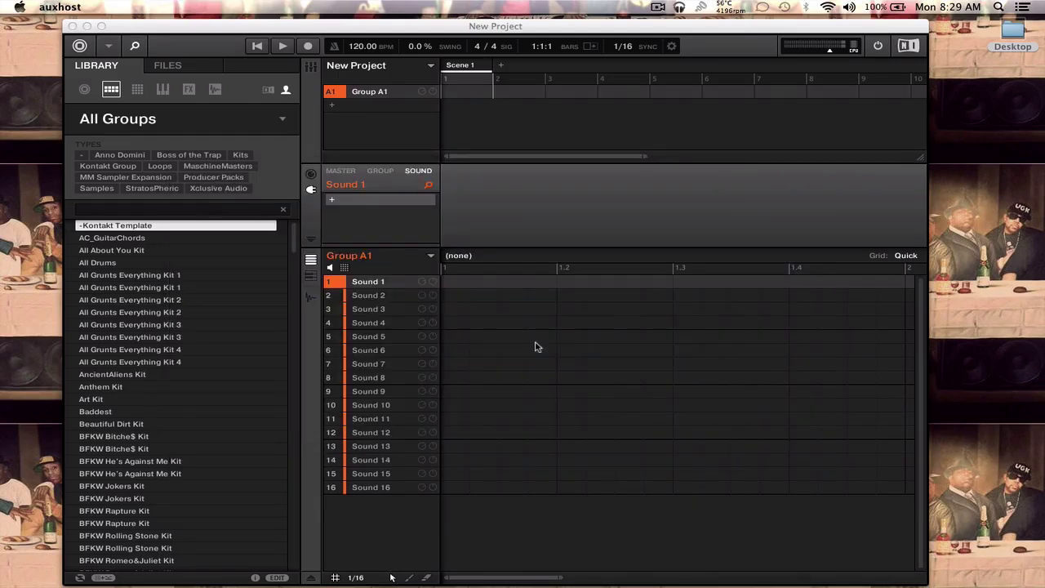
Step: Open Sound 1's plug-in slot and scroll the External list down to Sylenth1 (VST)
{"action": "left_click", "coordinate": [331, 201]}
{"action": "mouse_move", "coordinate": [364, 99]}
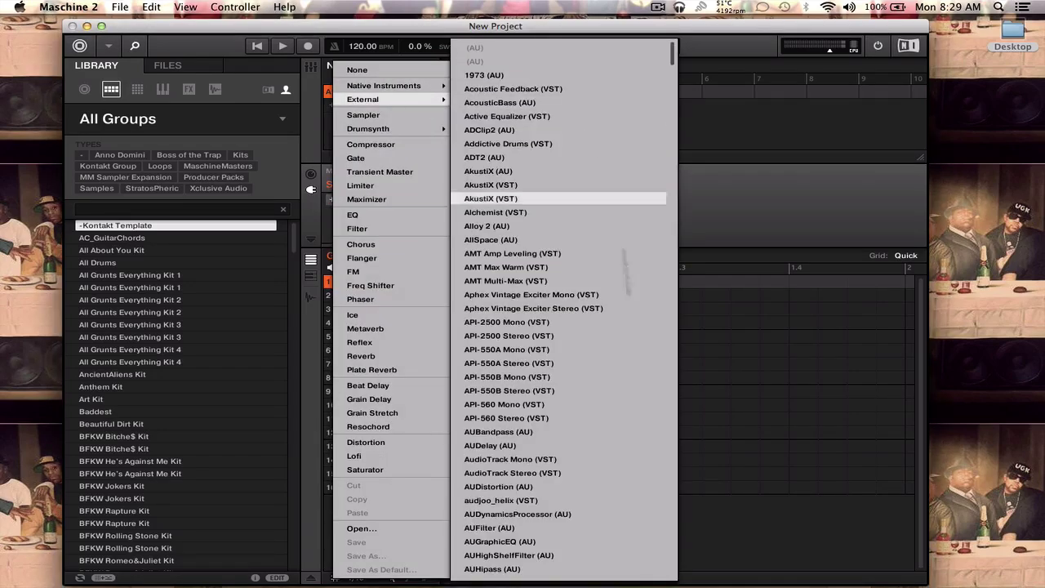
{"action": "scroll", "coordinate": [627, 394], "scroll_direction": "down", "scroll_amount": 10}
{"action": "scroll", "coordinate": [627, 394], "scroll_direction": "down", "scroll_amount": 10}
{"action": "scroll", "coordinate": [627, 394], "scroll_direction": "down", "scroll_amount": 10}
{"action": "scroll", "coordinate": [627, 393], "scroll_direction": "down", "scroll_amount": 10}
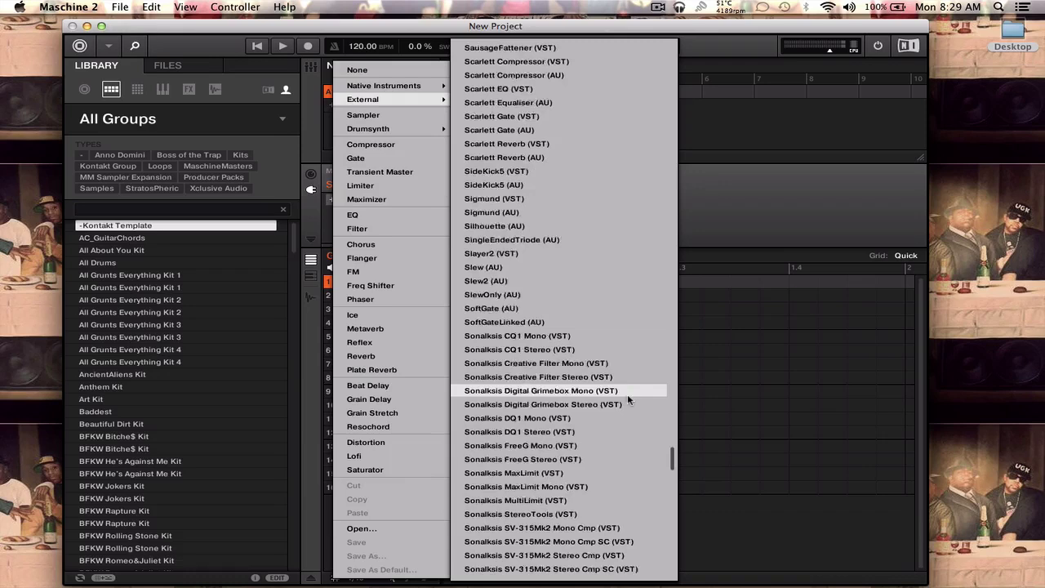
{"action": "scroll", "coordinate": [627, 394], "scroll_direction": "down", "scroll_amount": 5}
{"action": "scroll", "coordinate": [627, 393], "scroll_direction": "down", "scroll_amount": 10}
{"action": "scroll", "coordinate": [627, 393], "scroll_direction": "down", "scroll_amount": 3}
{"action": "scroll", "coordinate": [627, 394], "scroll_direction": "down", "scroll_amount": 10}
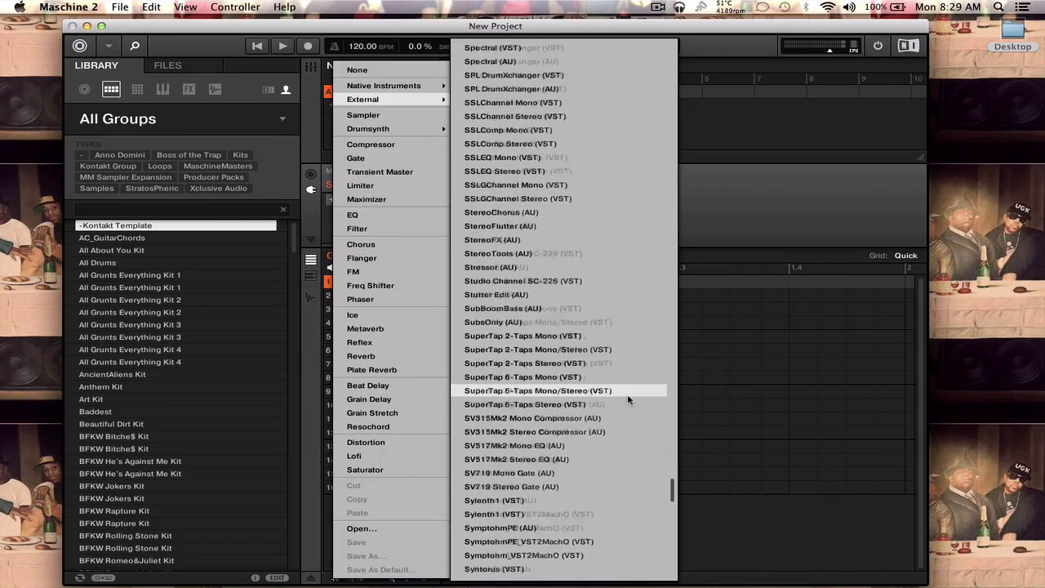
{"action": "scroll", "coordinate": [627, 393], "scroll_direction": "down", "scroll_amount": 10}
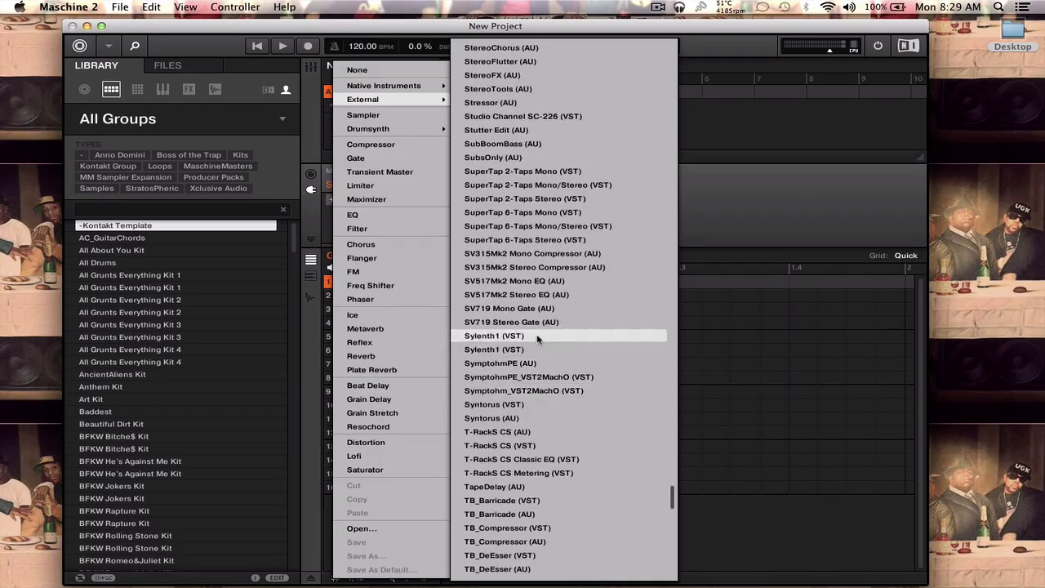
{"action": "left_click", "coordinate": [495, 350]}
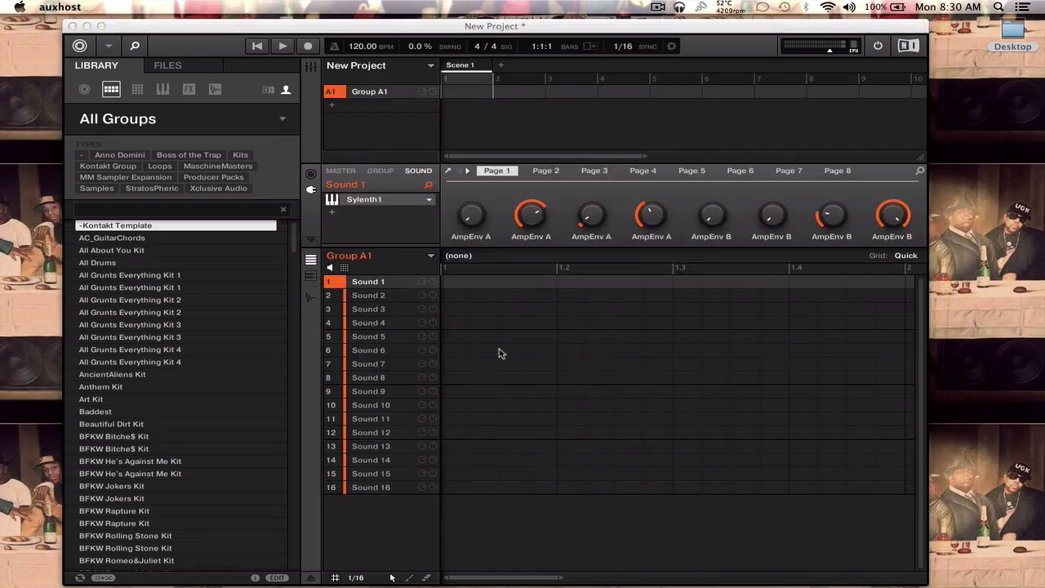
{"action": "left_click", "coordinate": [369, 203]}
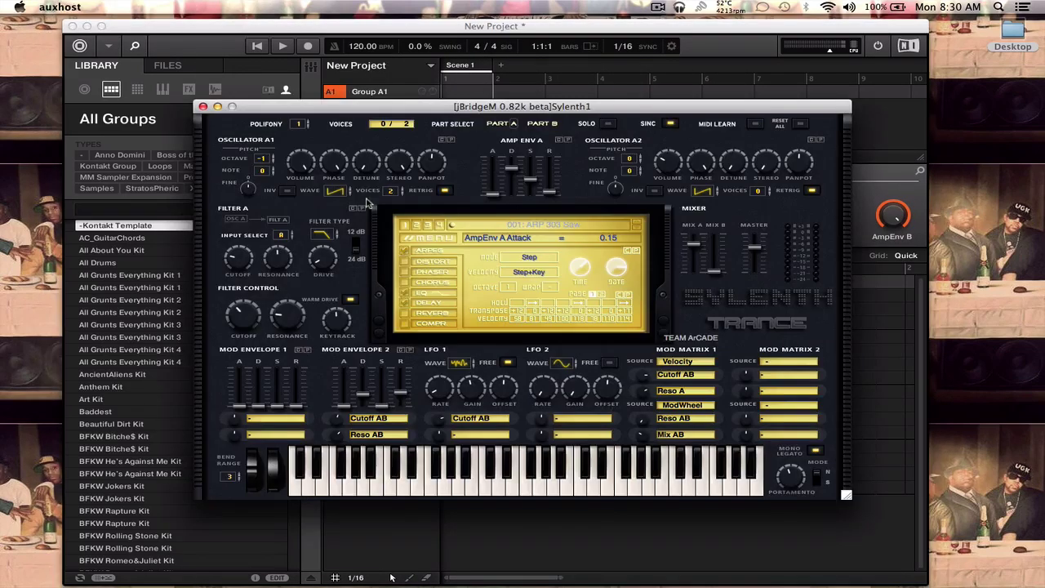
{"action": "left_click", "coordinate": [444, 482]}
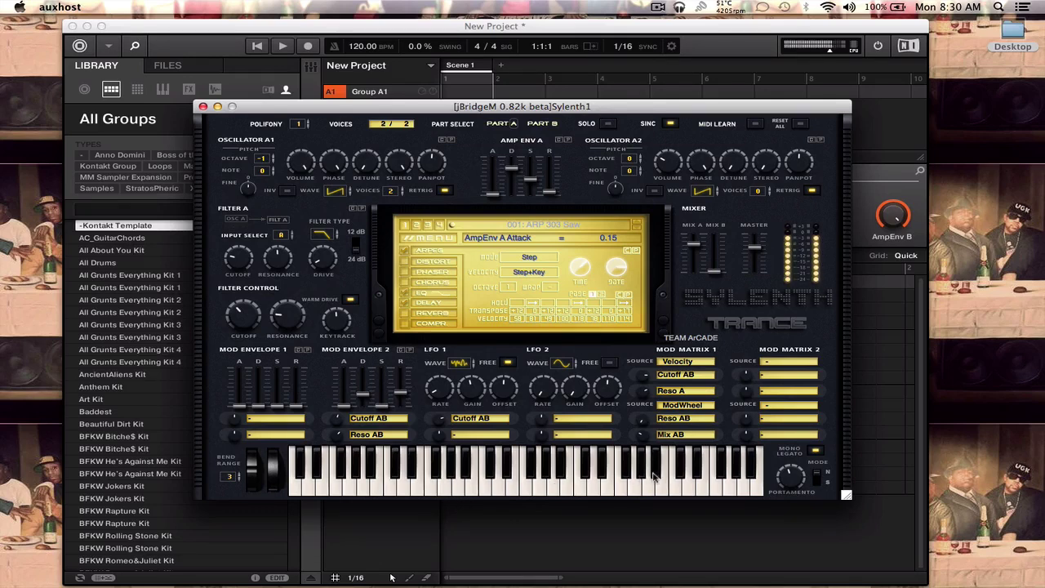
{"action": "left_click", "coordinate": [542, 490]}
{"action": "left_click", "coordinate": [472, 490]}
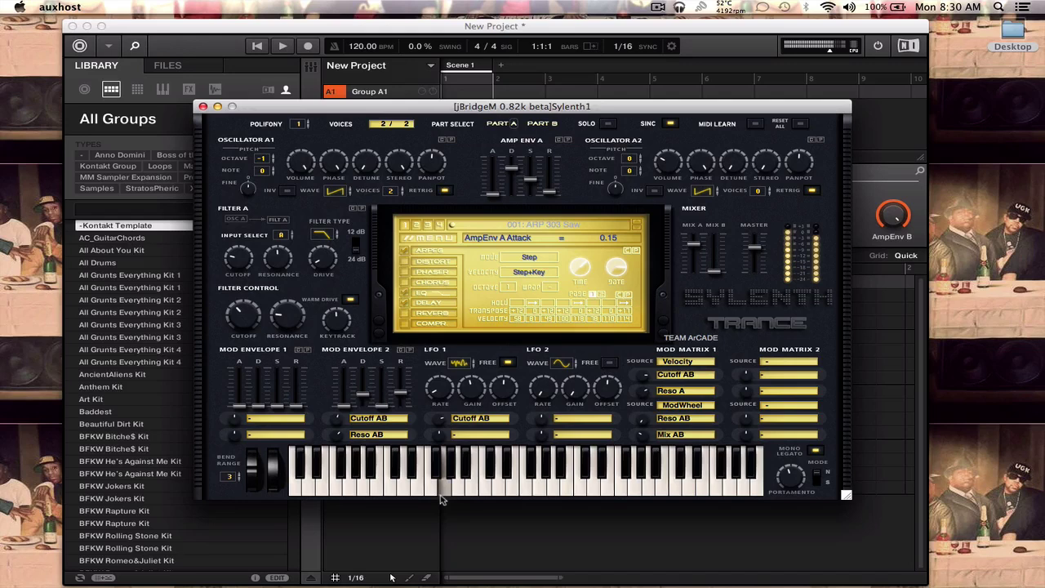
{"action": "left_click", "coordinate": [565, 486]}
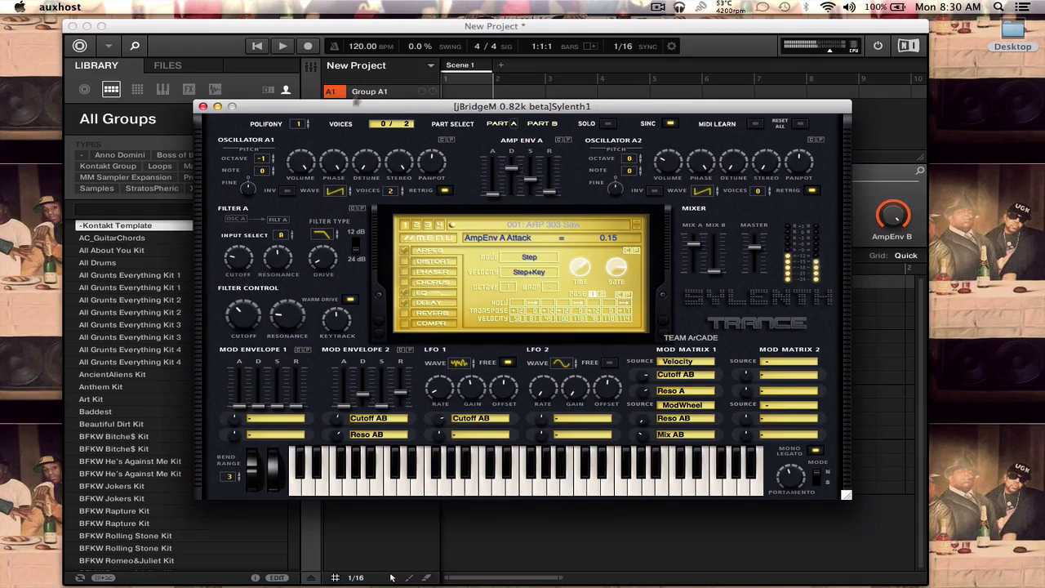
{"action": "left_click", "coordinate": [524, 30]}
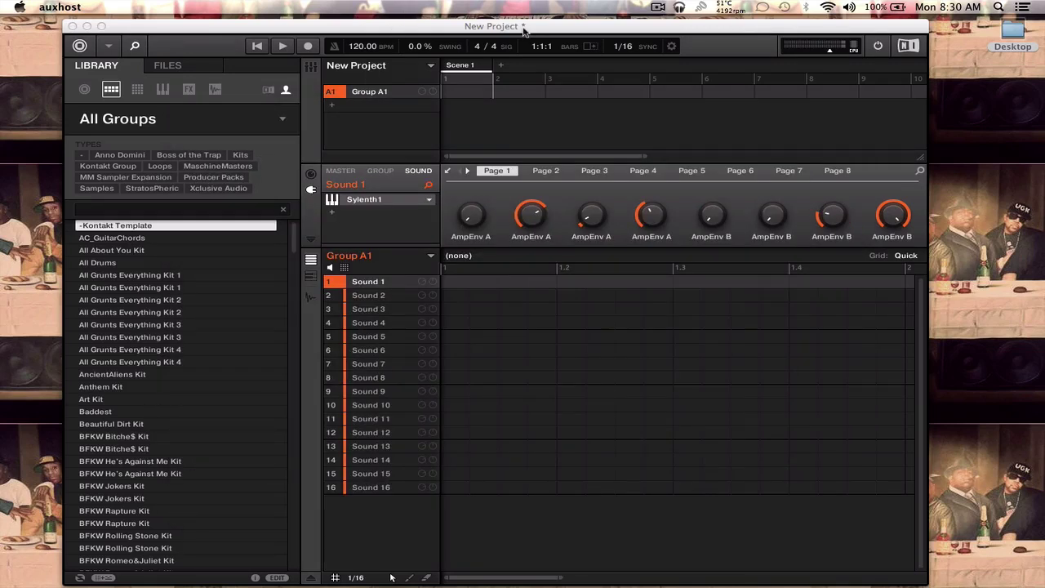